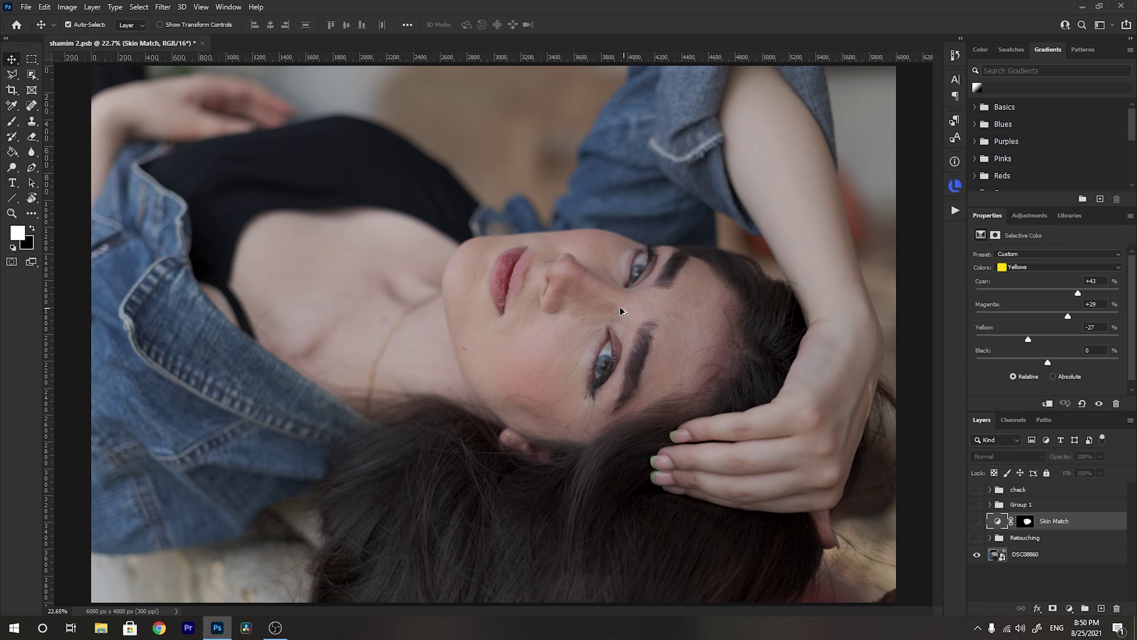
# Step: Show the Retouching group and zoom in to inspect its effect on the face
pyautogui.scroll(2, 598, 318)
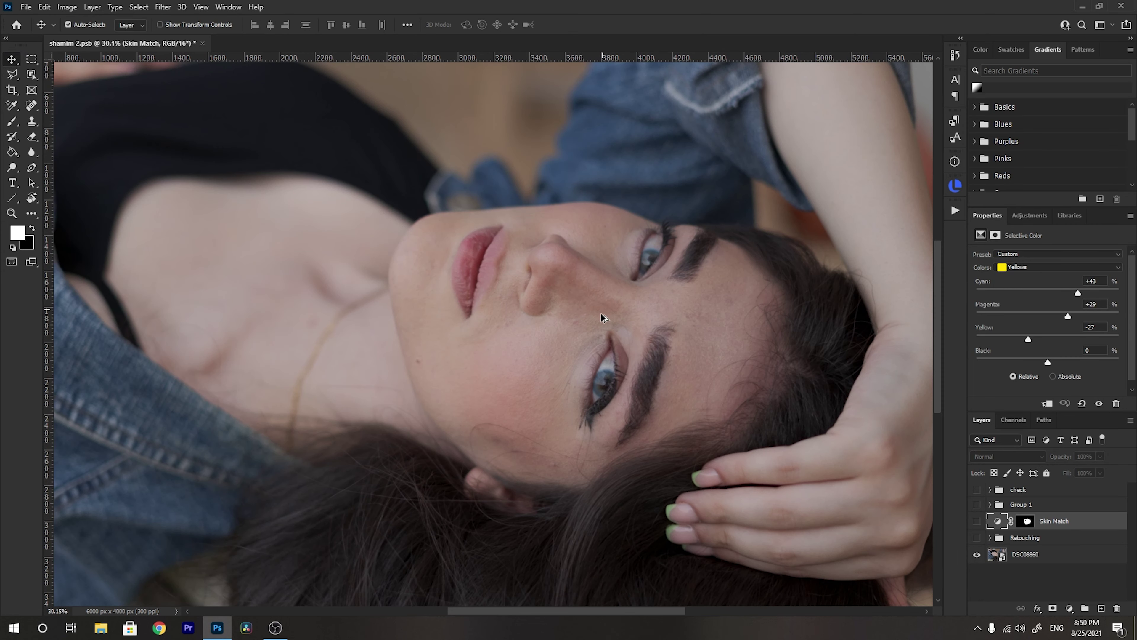
pyautogui.click(977, 538)
pyautogui.scroll(2, 601, 310)
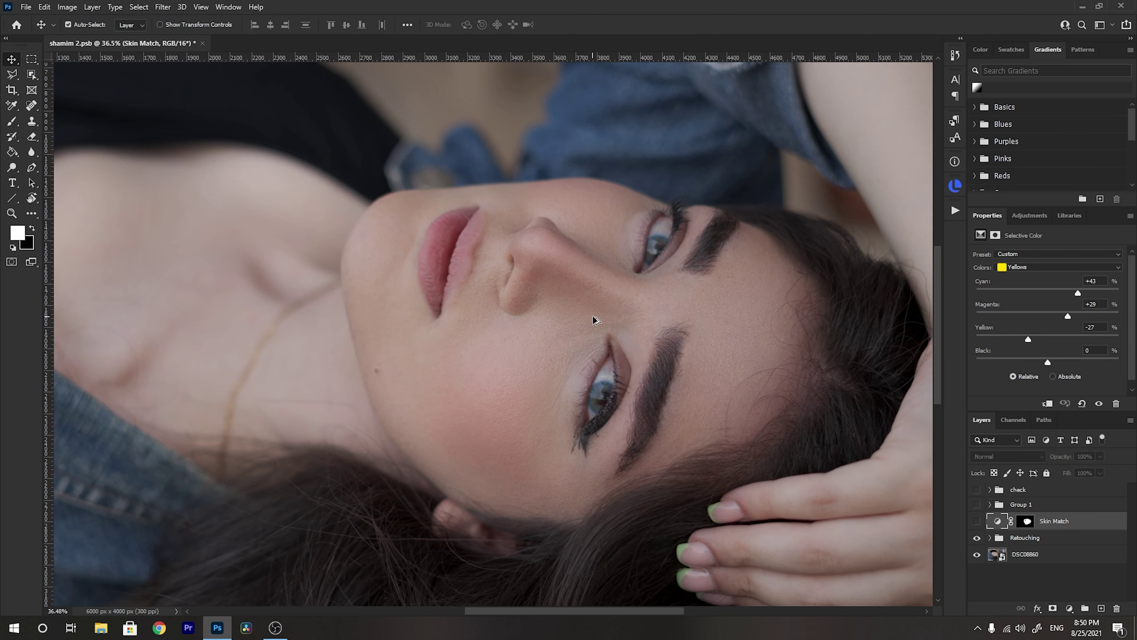
pyautogui.scroll(2, 461, 323)
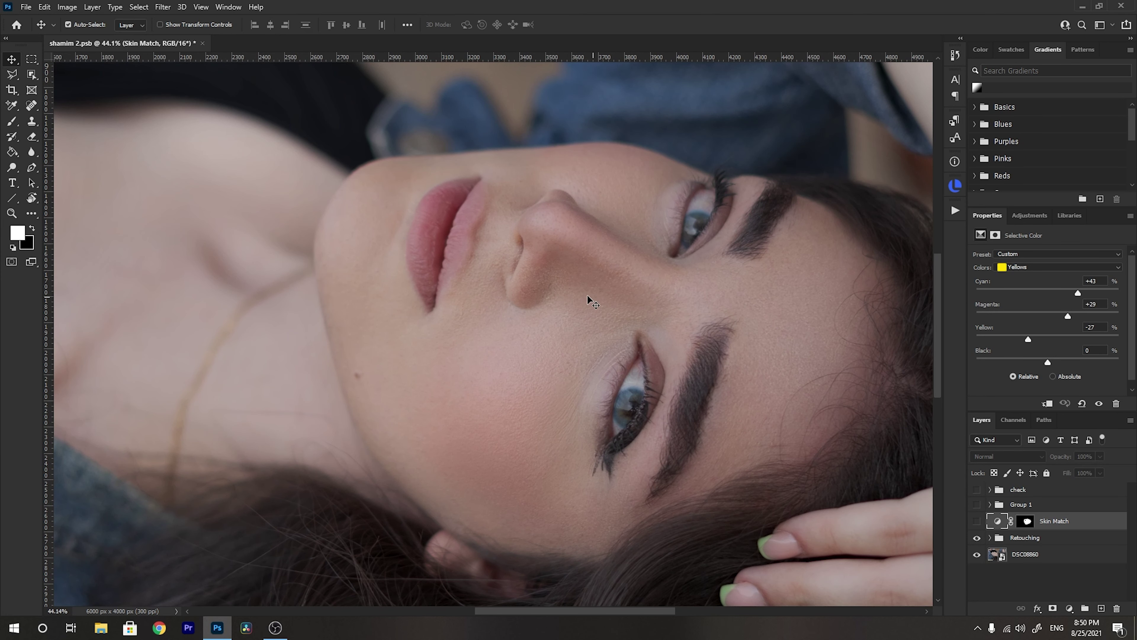
pyautogui.moveTo(267, 252); pyautogui.dragTo(278, 256)
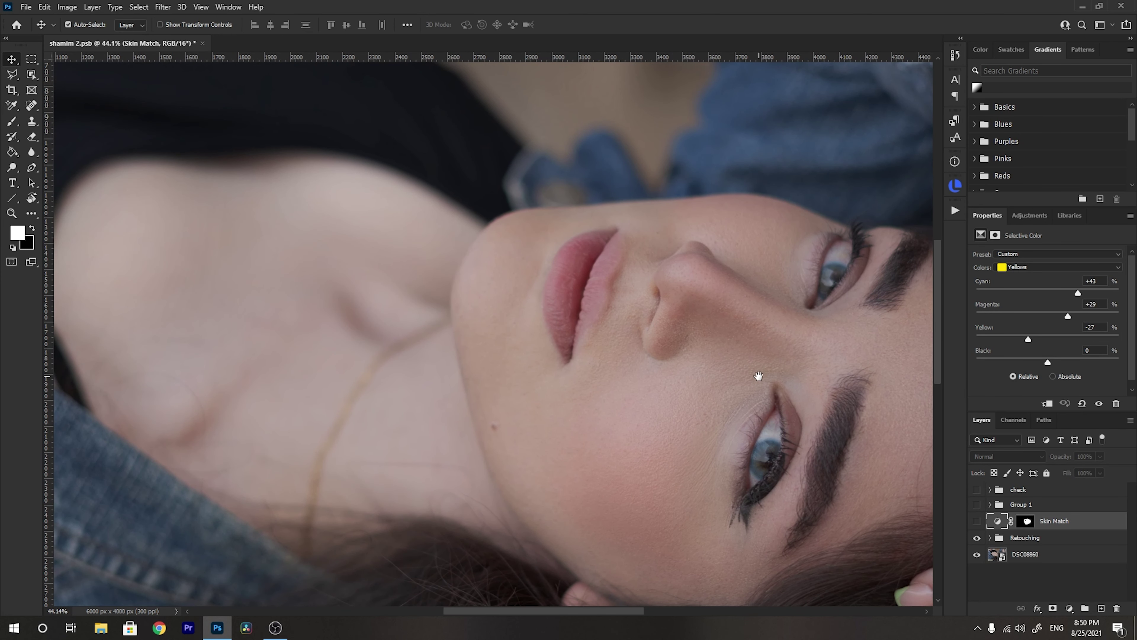
pyautogui.moveTo(630, 328)
pyautogui.mouseDown()
pyautogui.moveTo(672, 323)
pyautogui.moveTo(622, 319)
pyautogui.mouseUp()
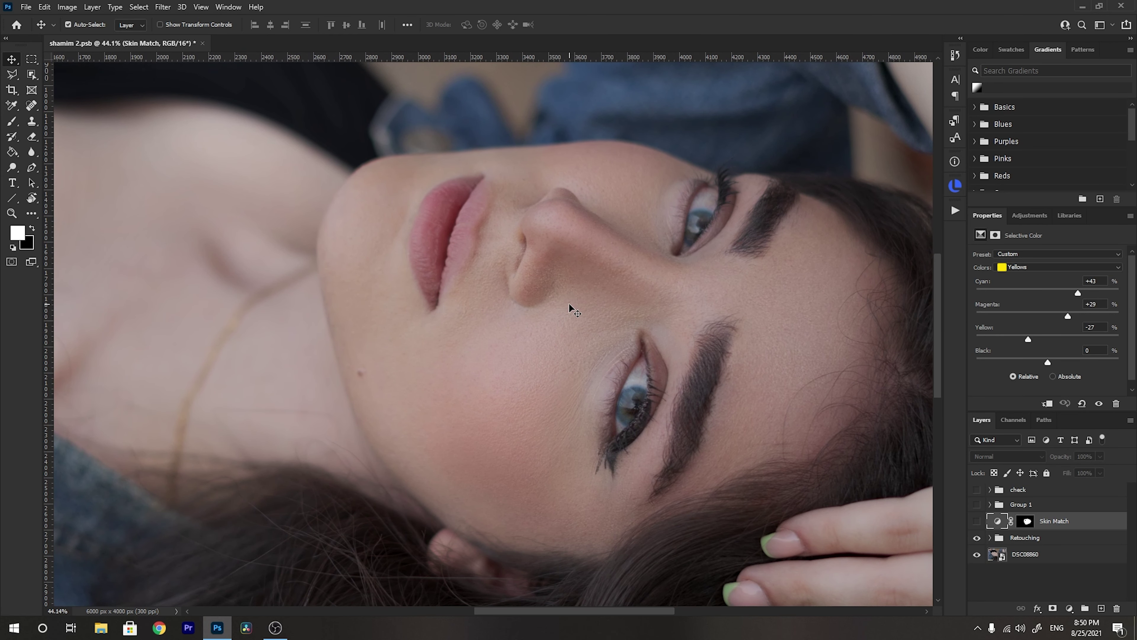
# Step: Show the Skin Match adjustment to compare, then delete the Skin Match layer
pyautogui.click(977, 521)
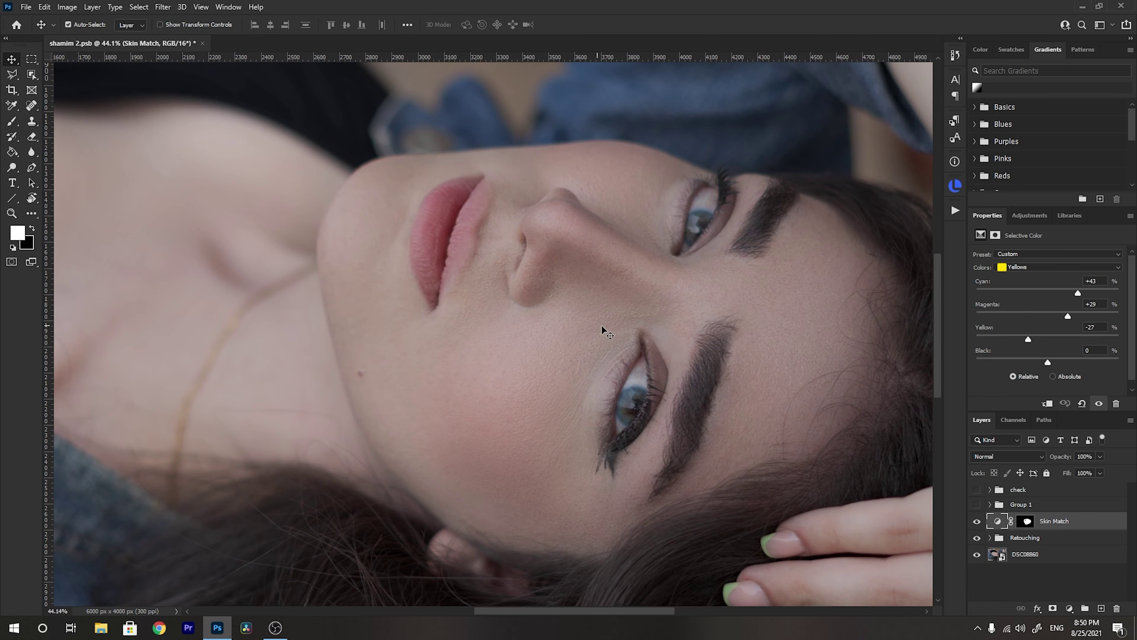
pyautogui.scroll(-3, 602, 330)
pyautogui.scroll(1, 623, 269)
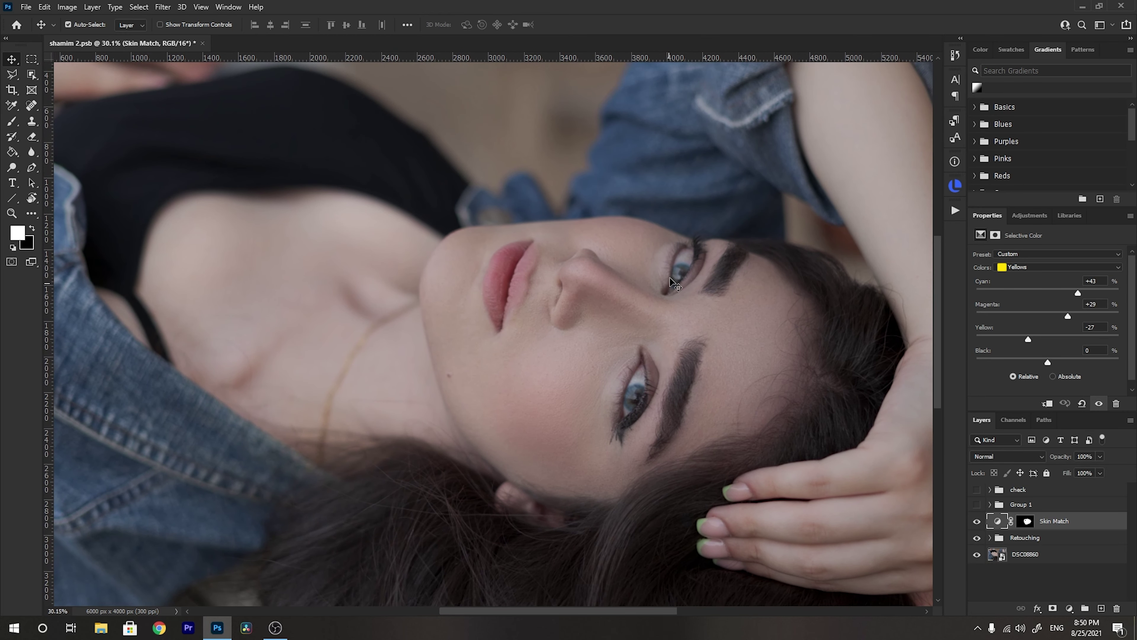
pyautogui.scroll(1, 653, 283)
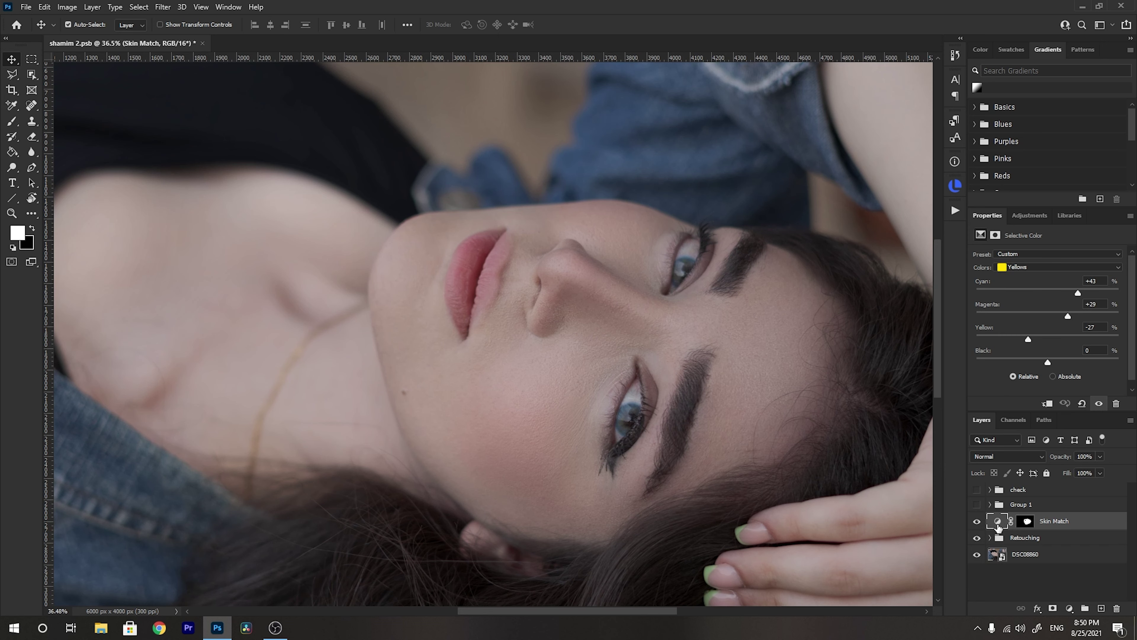
pyautogui.press('Delete')
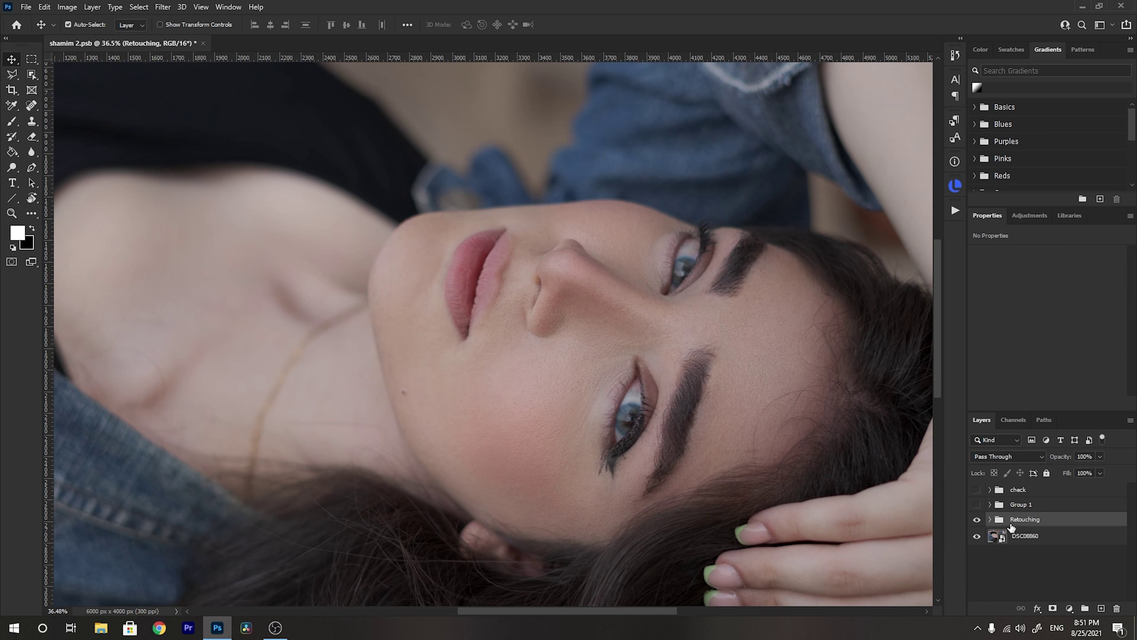
# Step: Add a new Selective Color adjustment layer above the Retouching group
pyautogui.moveTo(734, 395); pyautogui.dragTo(676, 379)
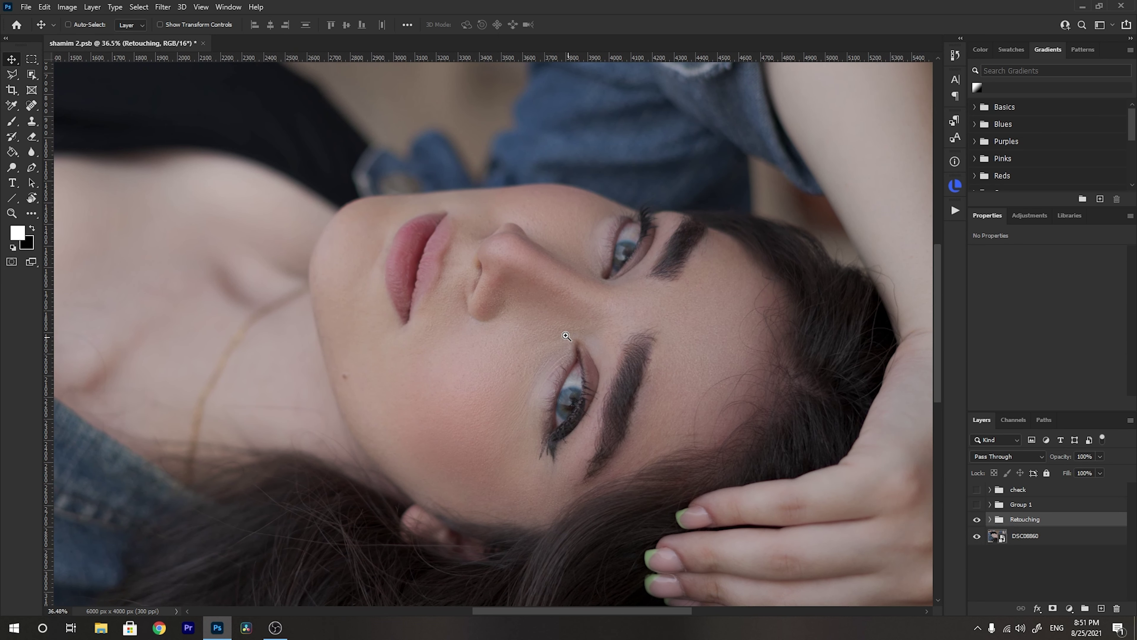
pyautogui.keyDown('ctrl'); pyautogui.click(565, 319); pyautogui.keyUp('ctrl')
pyautogui.keyDown('ctrl'); pyautogui.keyDown('alt'); pyautogui.click(565, 319); pyautogui.keyUp('alt'); pyautogui.keyUp('ctrl')
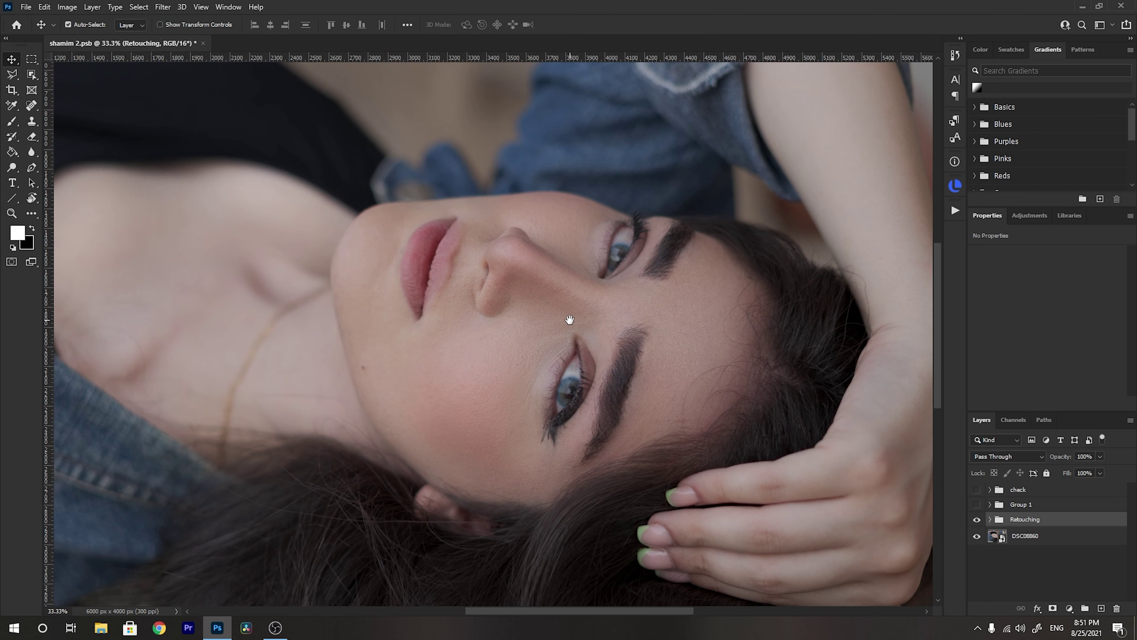
pyautogui.moveTo(569, 323); pyautogui.dragTo(627, 335)
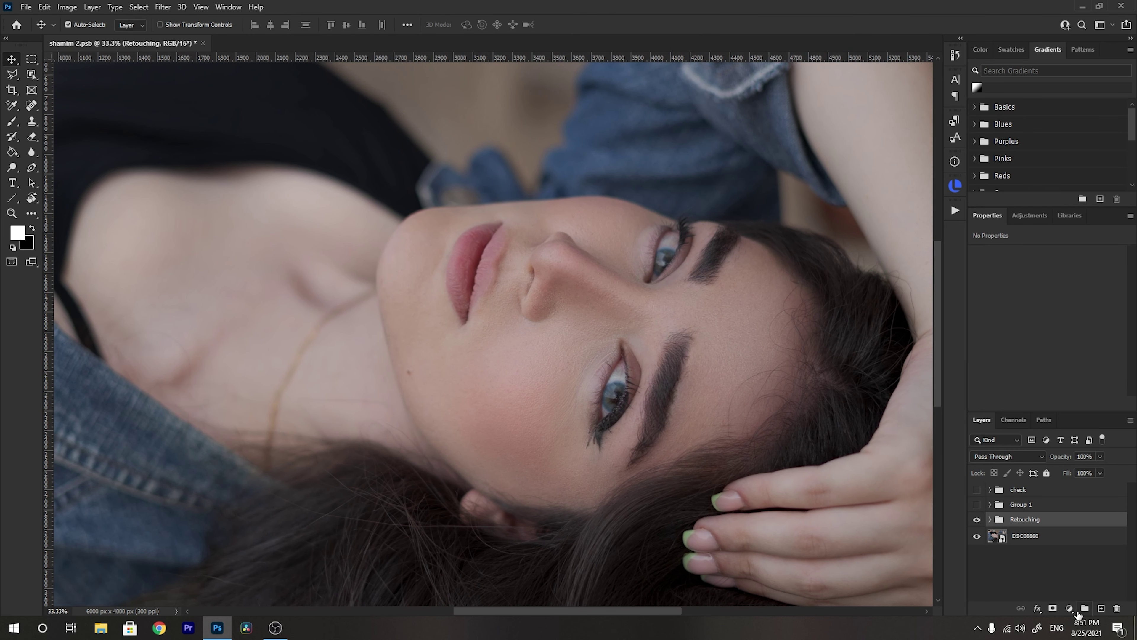
pyautogui.click(1070, 609)
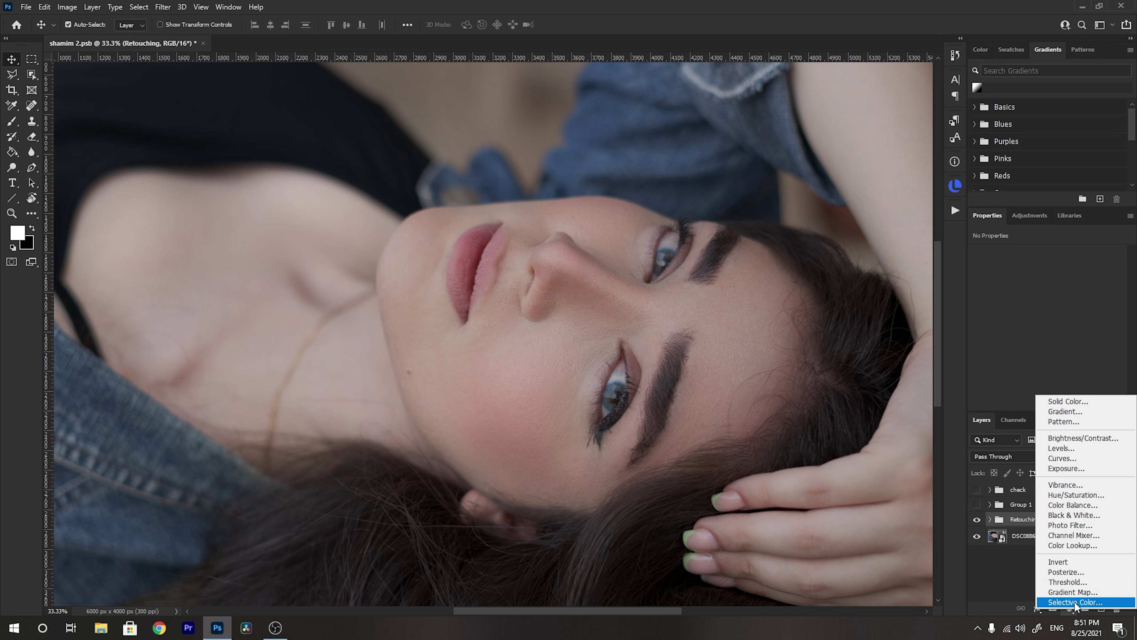
pyautogui.click(1074, 601)
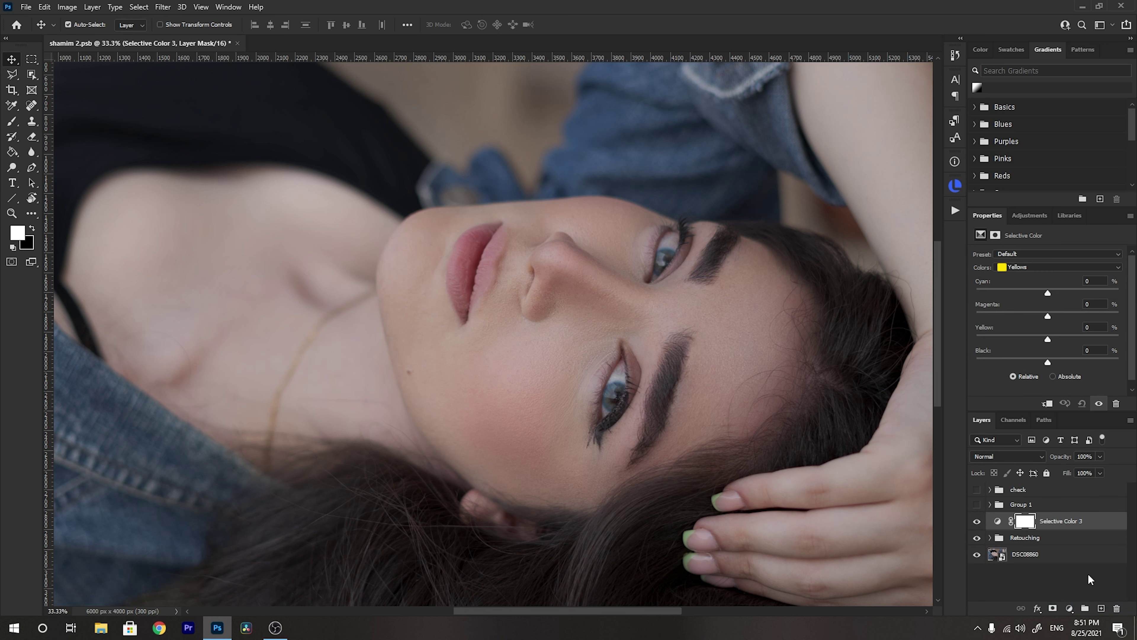
# Step: Rename the new adjustment layer to Skin Match
pyautogui.doubleClick(1064, 522)
pyautogui.write('Skin Match')
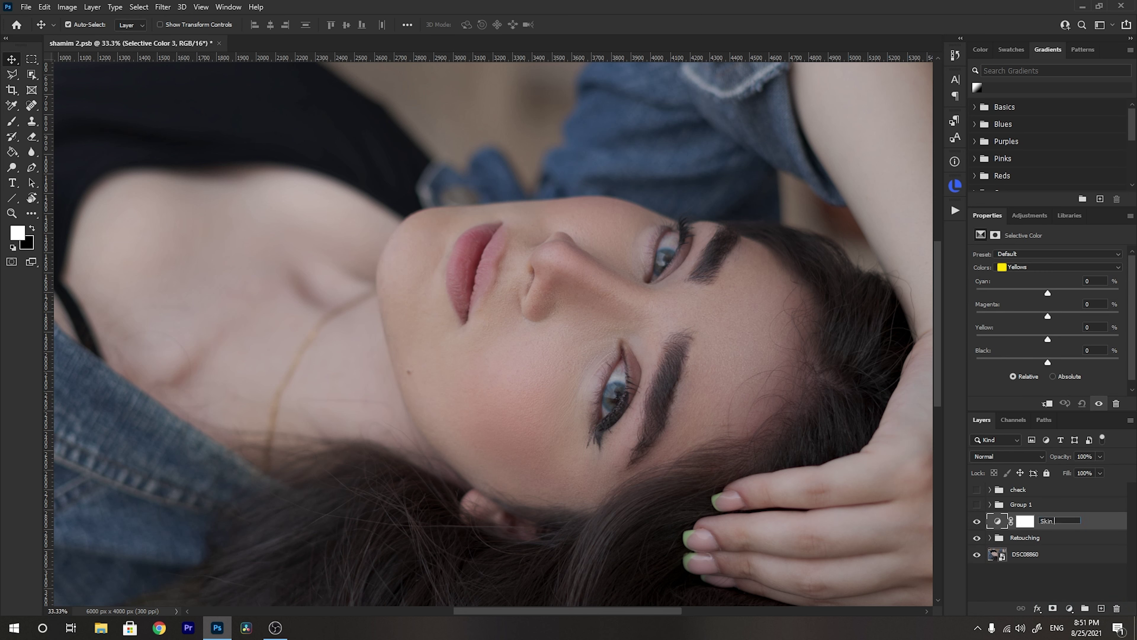
pyautogui.press('Return')
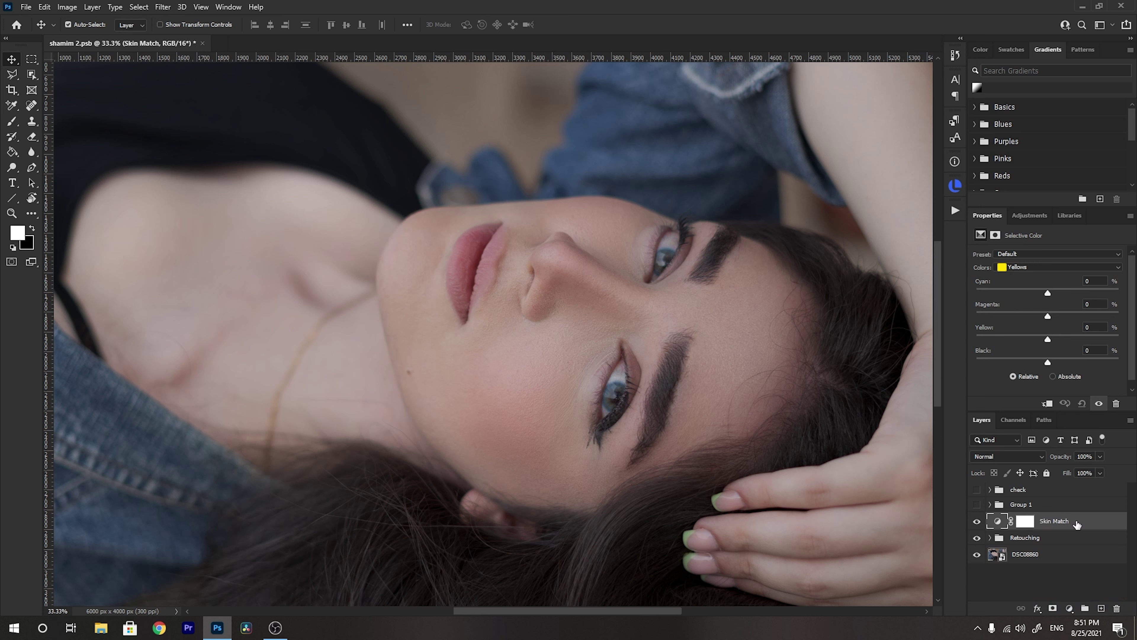
# Step: Test Reds Cyan at +57 and -100, reset it to 0, then select the Skin Match mask
pyautogui.click(1021, 268)
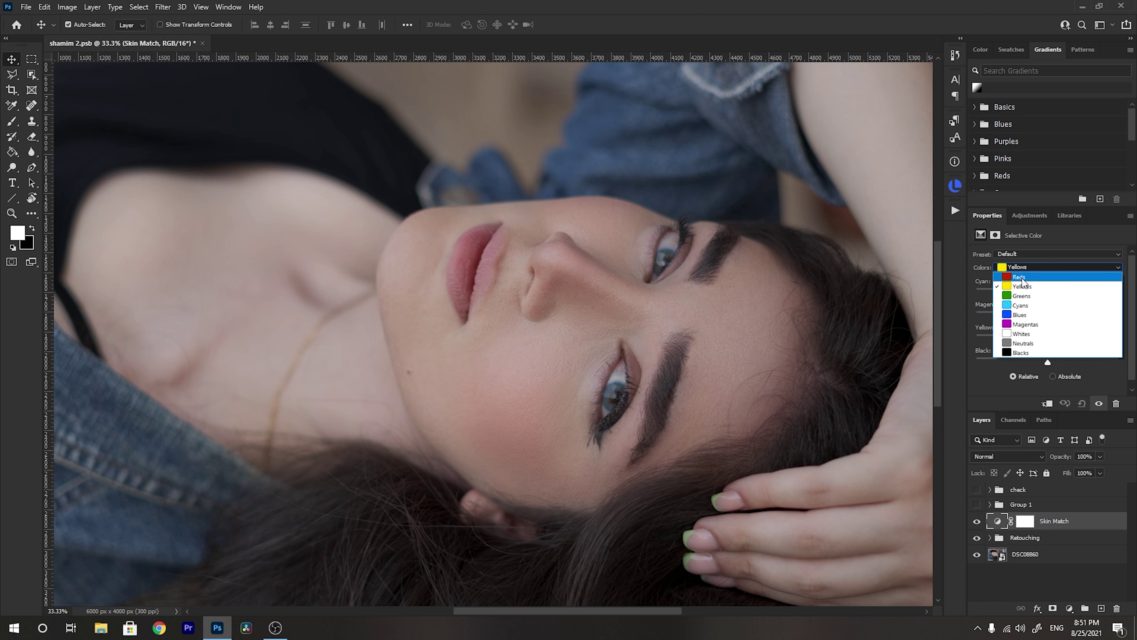
pyautogui.click(1026, 277)
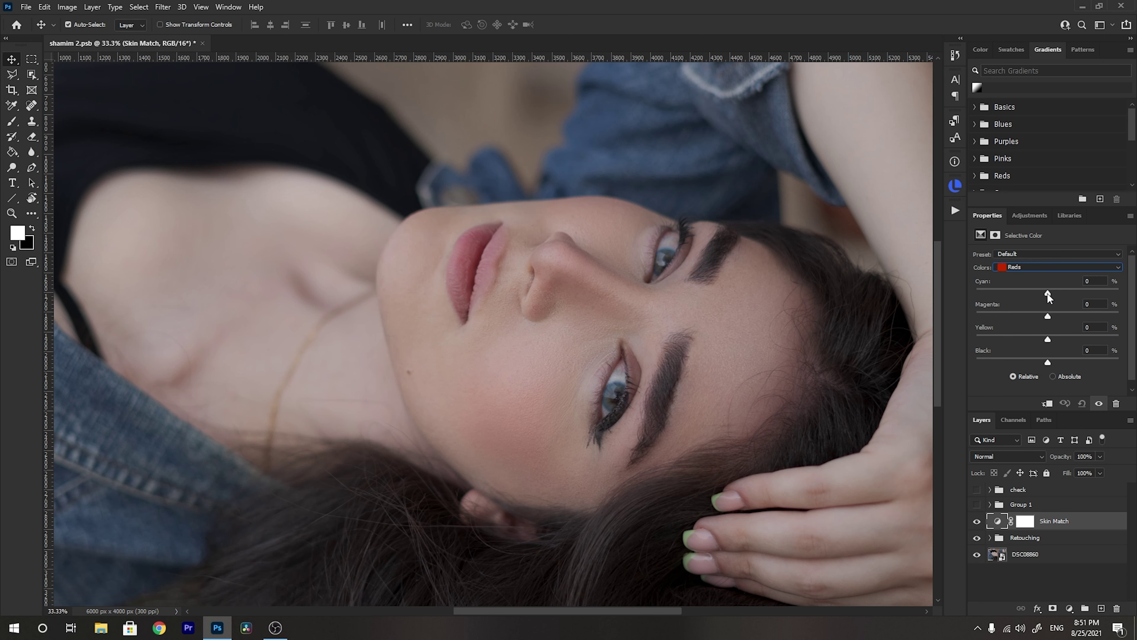
pyautogui.moveTo(1048, 292)
pyautogui.mouseDown()
pyautogui.moveTo(1088, 295)
pyautogui.moveTo(1043, 294)
pyautogui.mouseUp()
pyautogui.moveTo(1038, 296); pyautogui.dragTo(983, 292)
pyautogui.doubleClick(981, 291)
pyautogui.click(1026, 522)
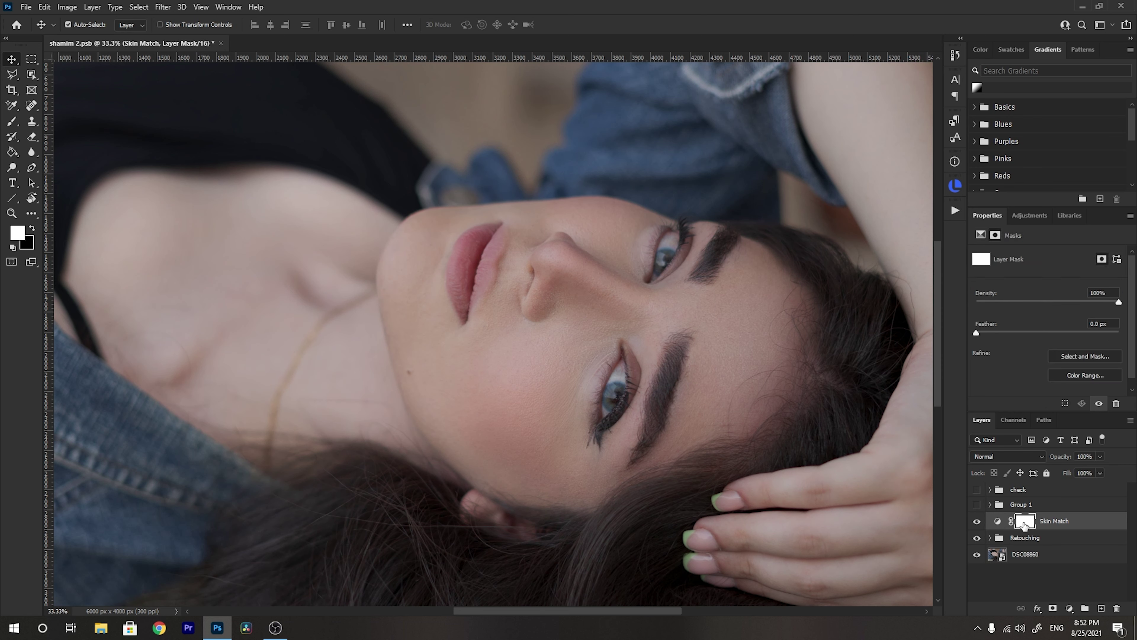
# Step: Invert the Skin Match mask and brush the adjustment back over the jaw, chin and around the lips
pyautogui.click(10, 122)
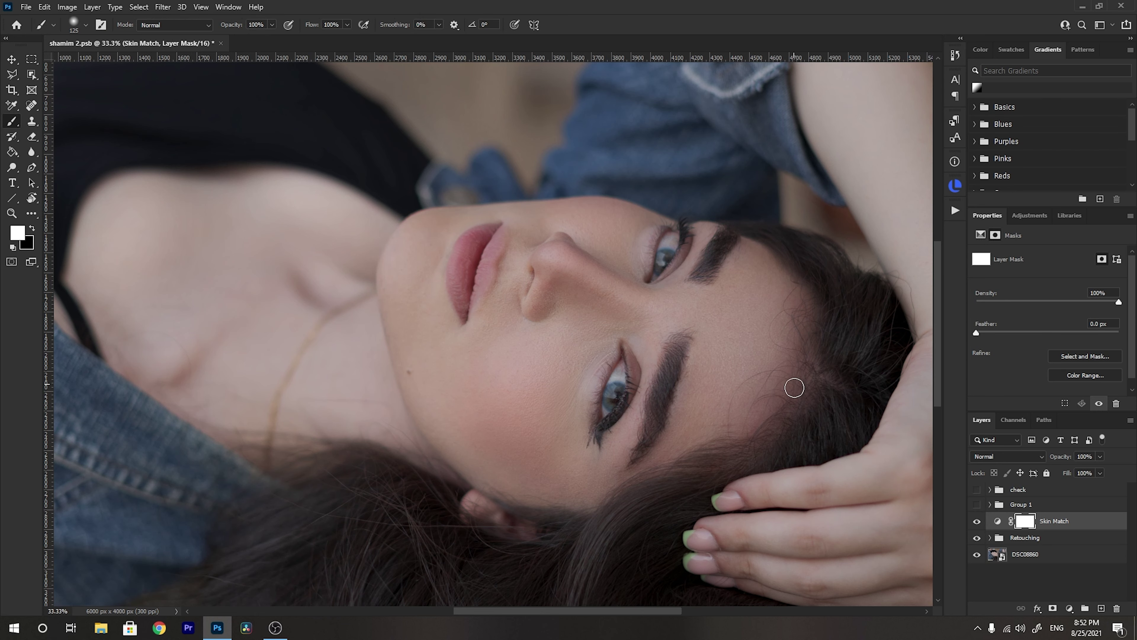
pyautogui.keyDown('alt'); pyautogui.rightClick(644, 291); pyautogui.keyUp('alt')
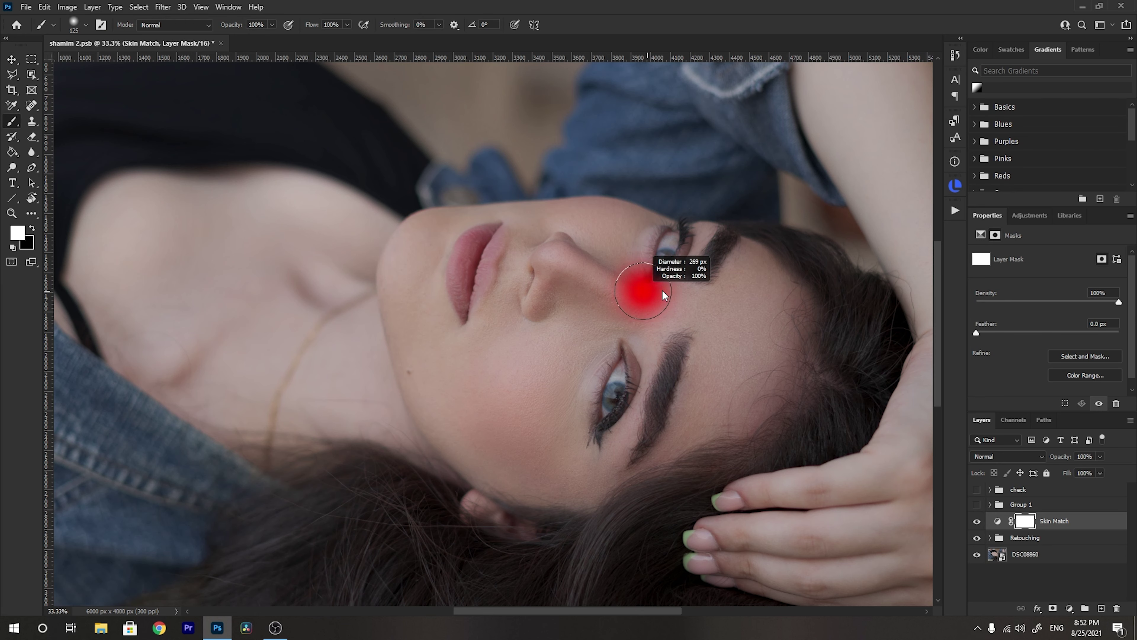
pyautogui.keyDown('alt'); pyautogui.click(697, 312); pyautogui.keyUp('alt')
pyautogui.click(613, 308)
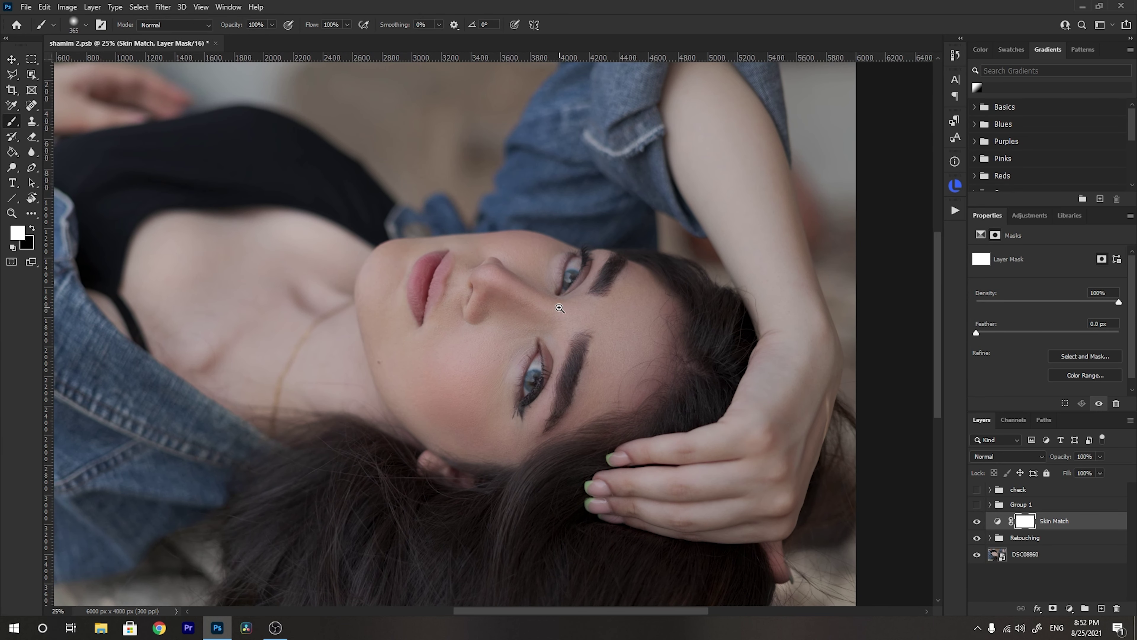
pyautogui.click(635, 314)
pyautogui.scroll(-1, 1099, 383)
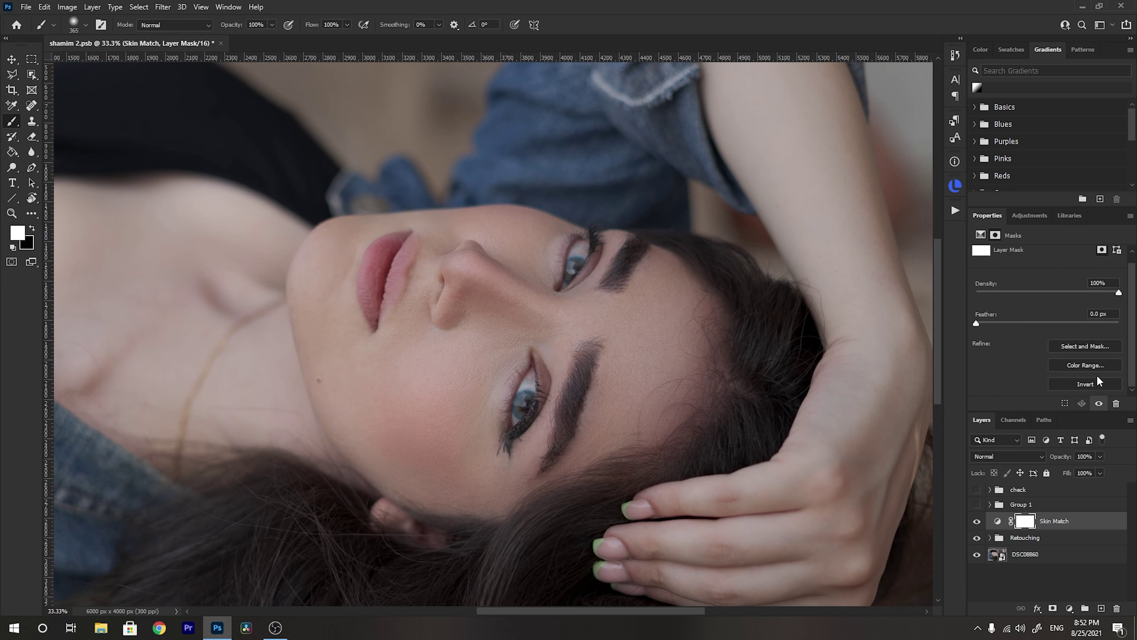
pyautogui.click(1083, 383)
pyautogui.moveTo(387, 229)
pyautogui.mouseDown()
pyautogui.moveTo(328, 253)
pyautogui.moveTo(314, 285)
pyautogui.moveTo(324, 352)
pyautogui.mouseUp()
pyautogui.moveTo(404, 329)
pyautogui.mouseDown()
pyautogui.moveTo(381, 289)
pyautogui.moveTo(388, 262)
pyautogui.moveTo(413, 245)
pyautogui.moveTo(365, 259)
pyautogui.moveTo(422, 259)
pyautogui.mouseUp()
pyautogui.keyDown('alt'); pyautogui.rightClick(553, 287); pyautogui.keyUp('alt')
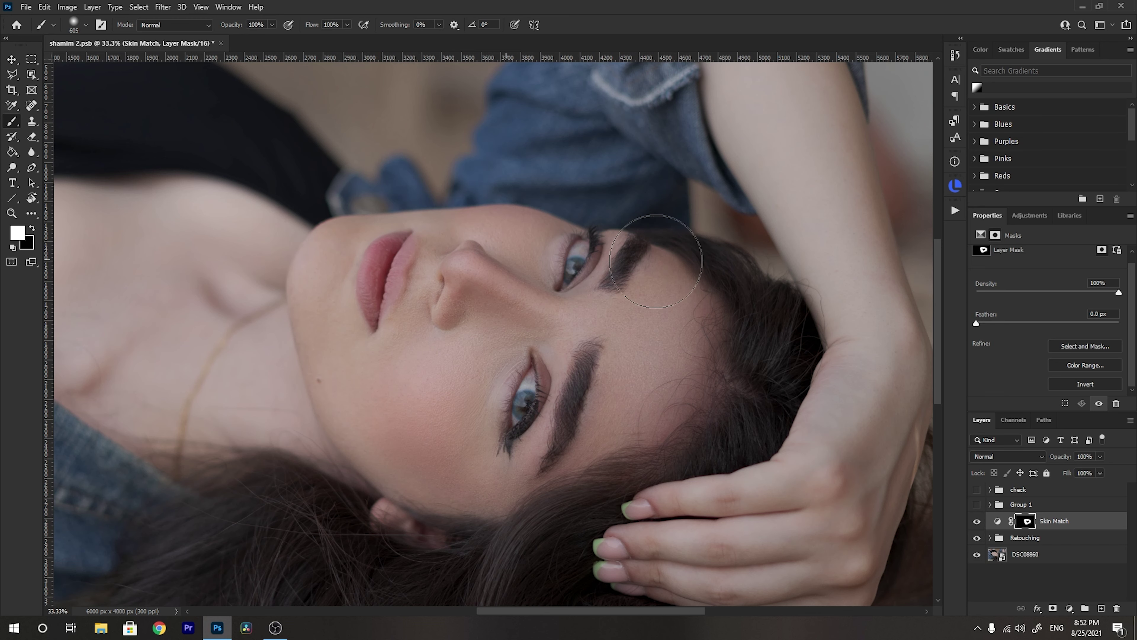
# Step: View the mask on its own, then paint the lips out of it with black
pyautogui.keyDown('alt'); pyautogui.click(1027, 521); pyautogui.keyUp('alt')
pyautogui.keyDown('alt'); pyautogui.click(1027, 521); pyautogui.keyUp('alt')
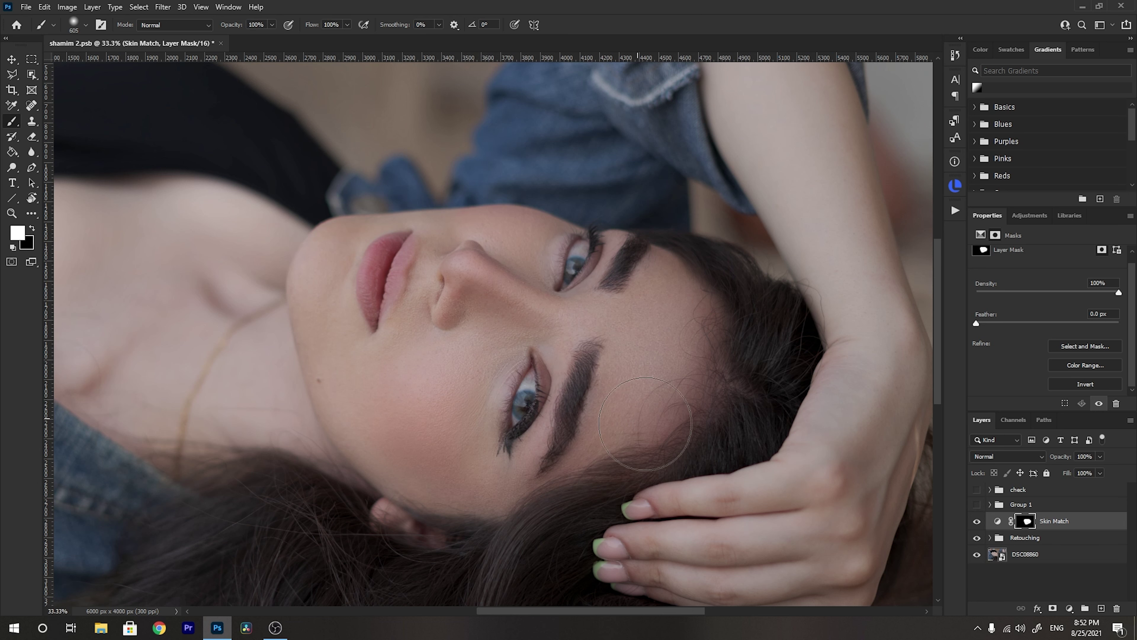
pyautogui.keyDown('alt'); pyautogui.click(1027, 521); pyautogui.keyUp('alt')
pyautogui.keyDown('alt'); pyautogui.click(1027, 522); pyautogui.keyUp('alt')
pyautogui.keyDown('ctrl'); pyautogui.click(392, 276); pyautogui.keyUp('ctrl')
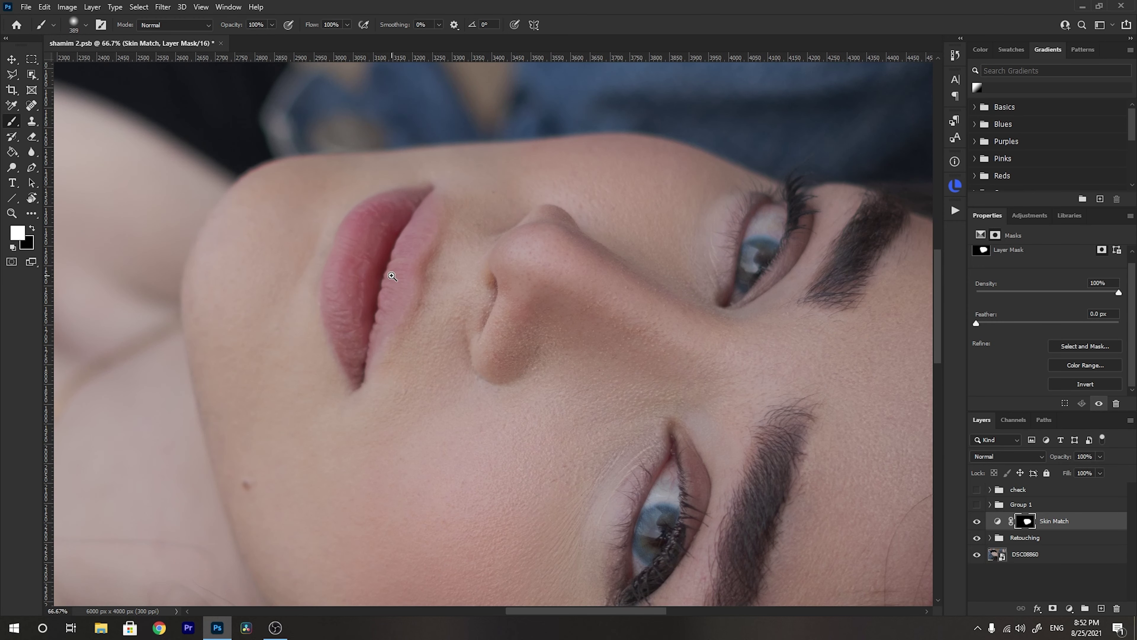
pyautogui.press('x')
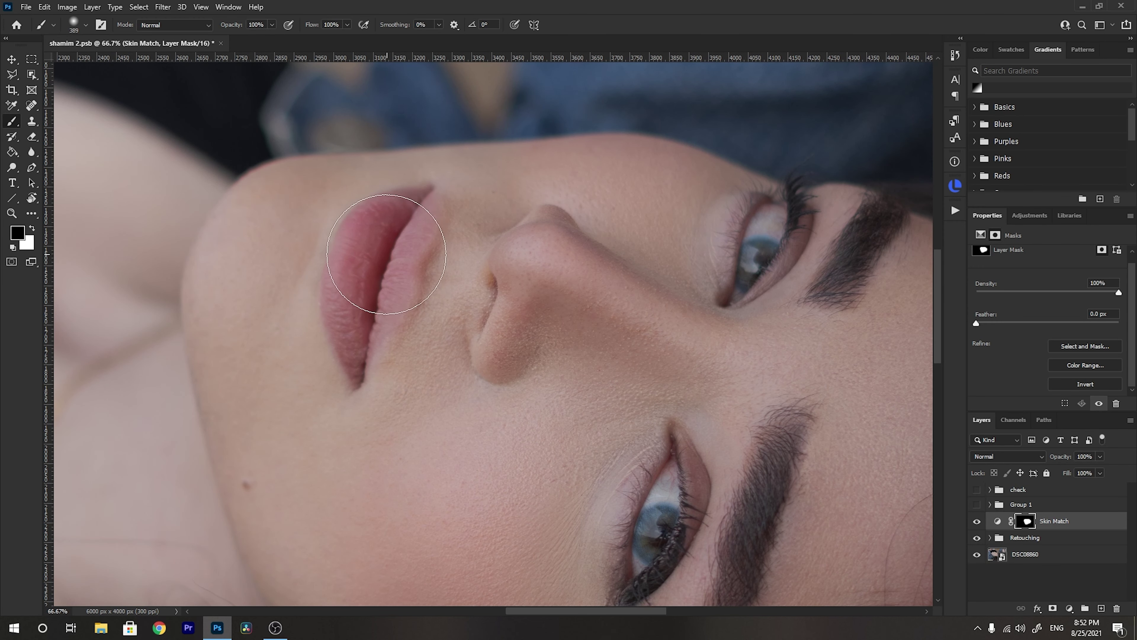
pyautogui.moveTo(394, 246)
pyautogui.mouseDown()
pyautogui.moveTo(376, 247)
pyautogui.moveTo(381, 215)
pyautogui.moveTo(355, 260)
pyautogui.moveTo(345, 323)
pyautogui.moveTo(358, 365)
pyautogui.moveTo(398, 220)
pyautogui.moveTo(382, 225)
pyautogui.moveTo(353, 354)
pyautogui.moveTo(358, 314)
pyautogui.moveTo(405, 237)
pyautogui.mouseUp()
# Step: Check the edited mask alone, then return to the photo fitted on screen
pyautogui.keyDown('alt'); pyautogui.click(1028, 522); pyautogui.keyUp('alt')
pyautogui.scroll(-5, 729, 310)
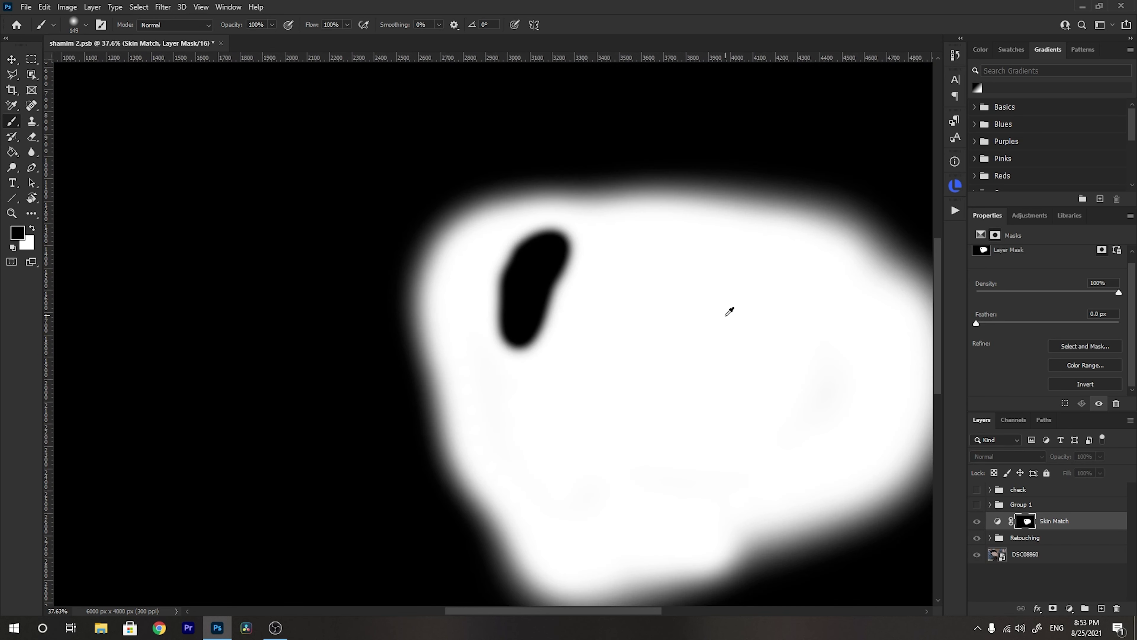
pyautogui.scroll(3, 810, 354)
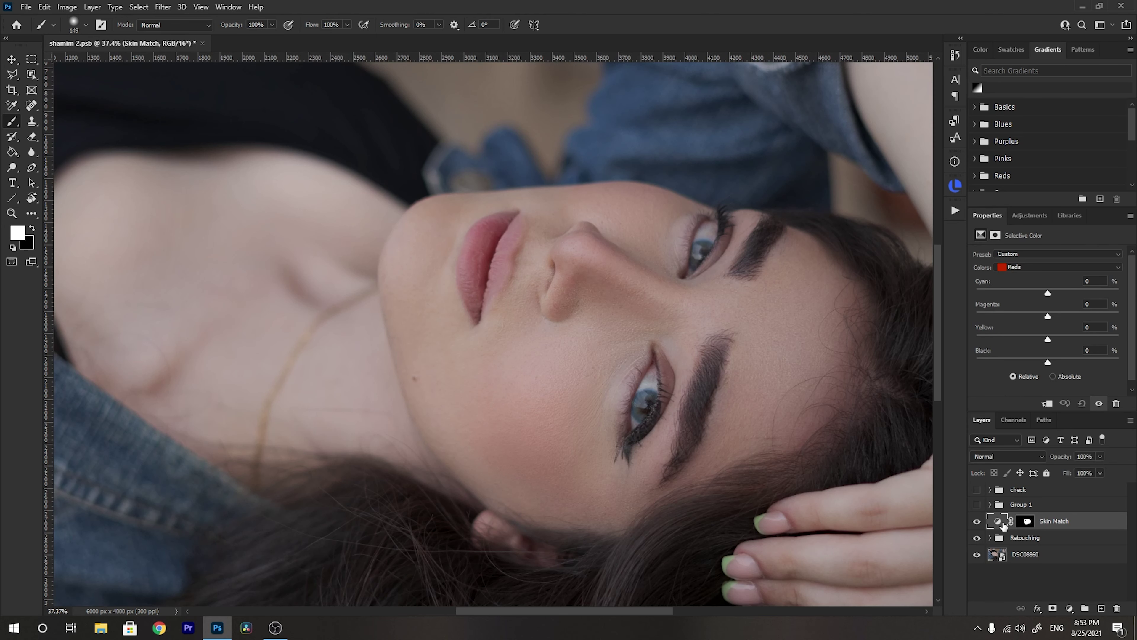
pyautogui.click(999, 522)
pyautogui.hotkey('ctrl', '0')
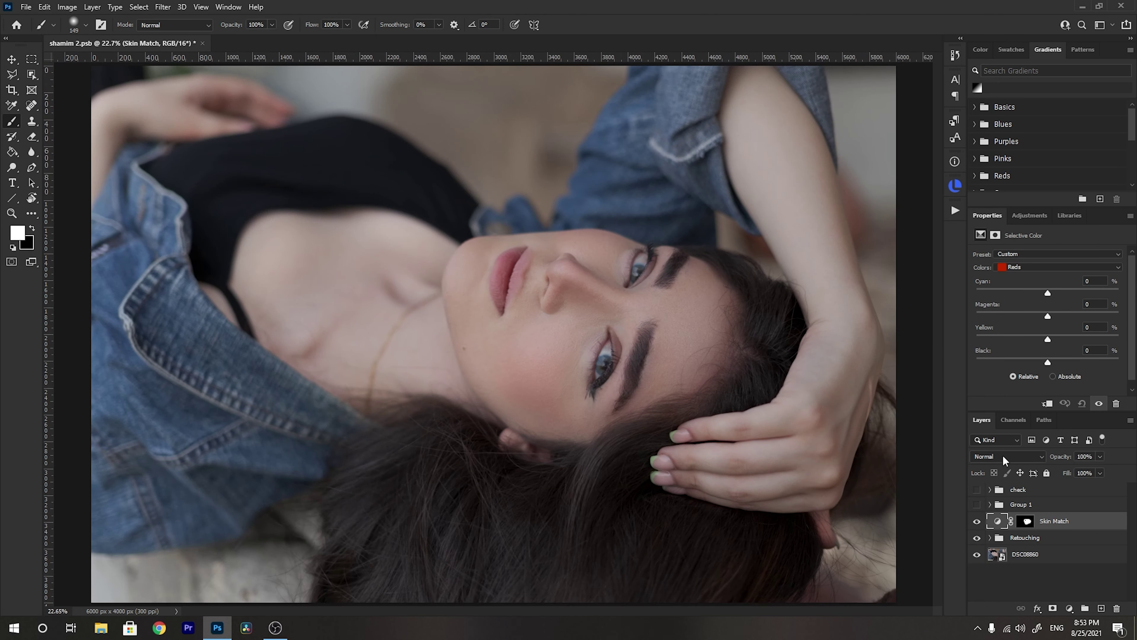
# Step: Shift the Skin Match Reds to Cyan +51, Magenta +4 and Yellow −4
pyautogui.scroll(5, 627, 335)
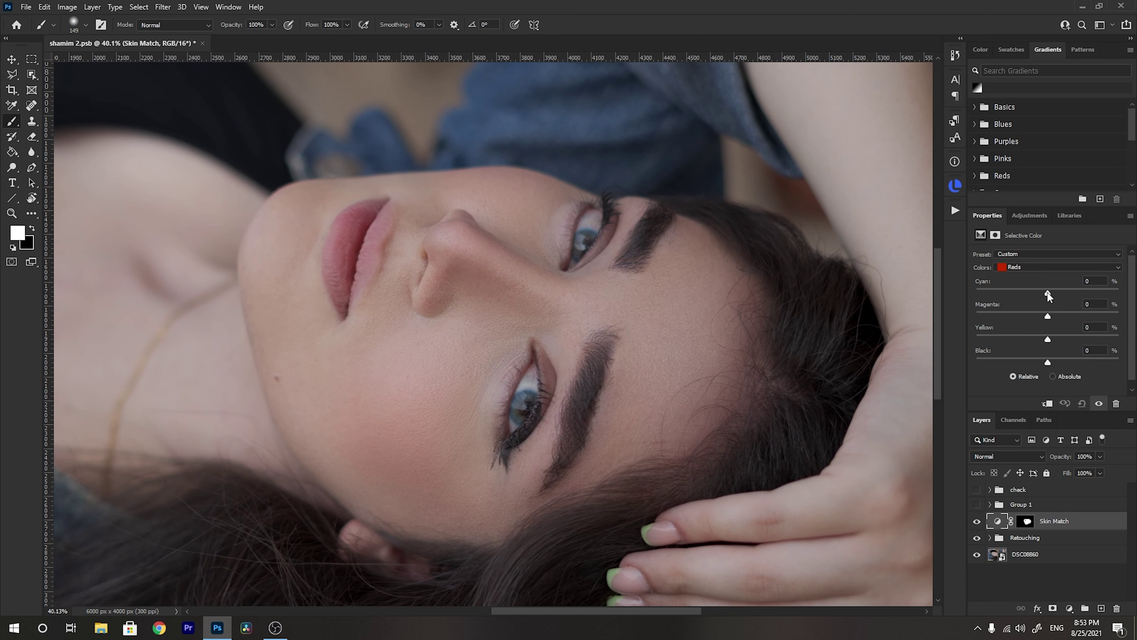
pyautogui.moveTo(1049, 296); pyautogui.dragTo(1084, 295)
pyautogui.moveTo(1048, 318)
pyautogui.mouseDown()
pyautogui.moveTo(1091, 317)
pyautogui.moveTo(1041, 317)
pyautogui.moveTo(1079, 317)
pyautogui.moveTo(1061, 317)
pyautogui.mouseUp()
pyautogui.moveTo(1048, 339)
pyautogui.mouseDown()
pyautogui.moveTo(1083, 339)
pyautogui.moveTo(1028, 343)
pyautogui.mouseUp()
pyautogui.moveTo(977, 338); pyautogui.dragTo(1043, 339)
pyautogui.moveTo(1049, 339); pyautogui.dragTo(1046, 341)
pyautogui.click(1013, 268)
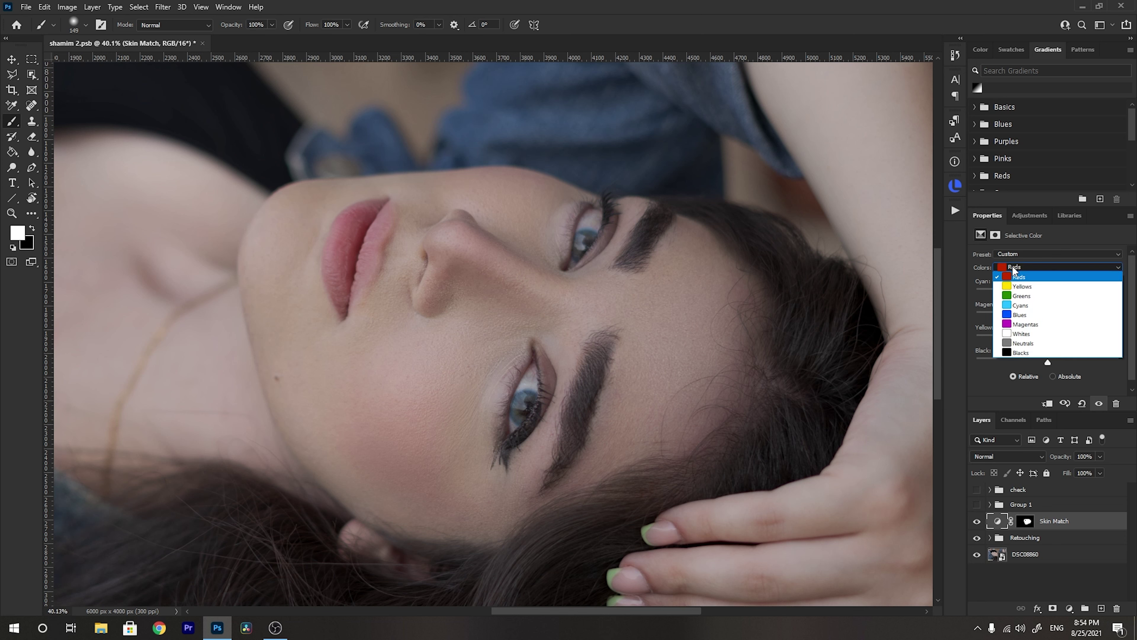
# Step: Switch to Yellows, dial in Cyan +45, Magenta +29, Yellow −20, then hide Skin Match to compare
pyautogui.click(1021, 286)
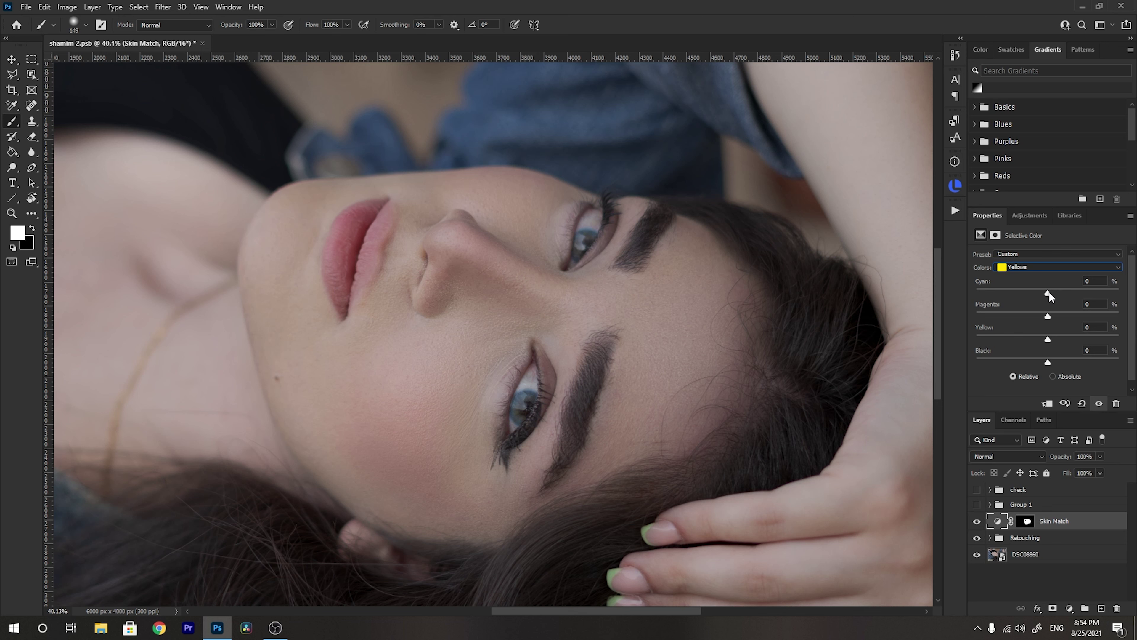
pyautogui.moveTo(1050, 292); pyautogui.dragTo(1084, 292)
pyautogui.moveTo(1093, 293); pyautogui.dragTo(1079, 293)
pyautogui.moveTo(1056, 315); pyautogui.dragTo(1069, 318)
pyautogui.moveTo(1071, 316)
pyautogui.mouseDown()
pyautogui.moveTo(988, 317)
pyautogui.moveTo(1055, 319)
pyautogui.mouseUp()
pyautogui.moveTo(1049, 339)
pyautogui.mouseDown()
pyautogui.moveTo(1037, 340)
pyautogui.moveTo(1069, 337)
pyautogui.moveTo(1032, 347)
pyautogui.mouseUp()
pyautogui.moveTo(1053, 342); pyautogui.dragTo(1033, 339)
pyautogui.moveTo(1035, 339); pyautogui.dragTo(1032, 339)
pyautogui.click(978, 522)
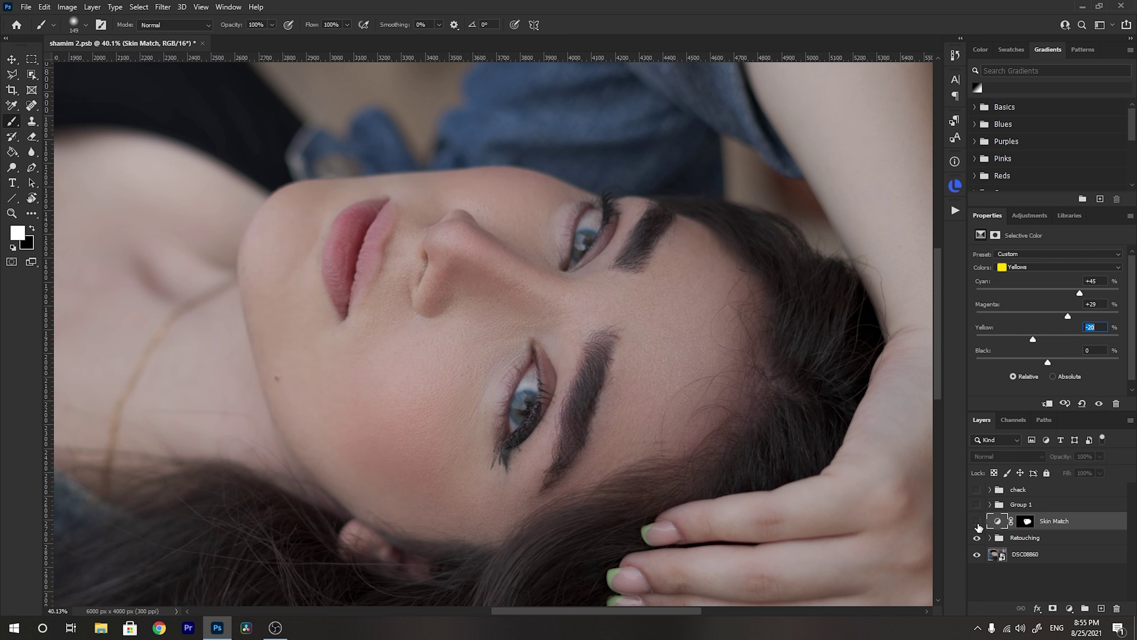
# Step: Toggle Skin Match on and off to compare the photo before and after
pyautogui.click(978, 522)
pyautogui.click(978, 522)
pyautogui.scroll(-3, 439, 330)
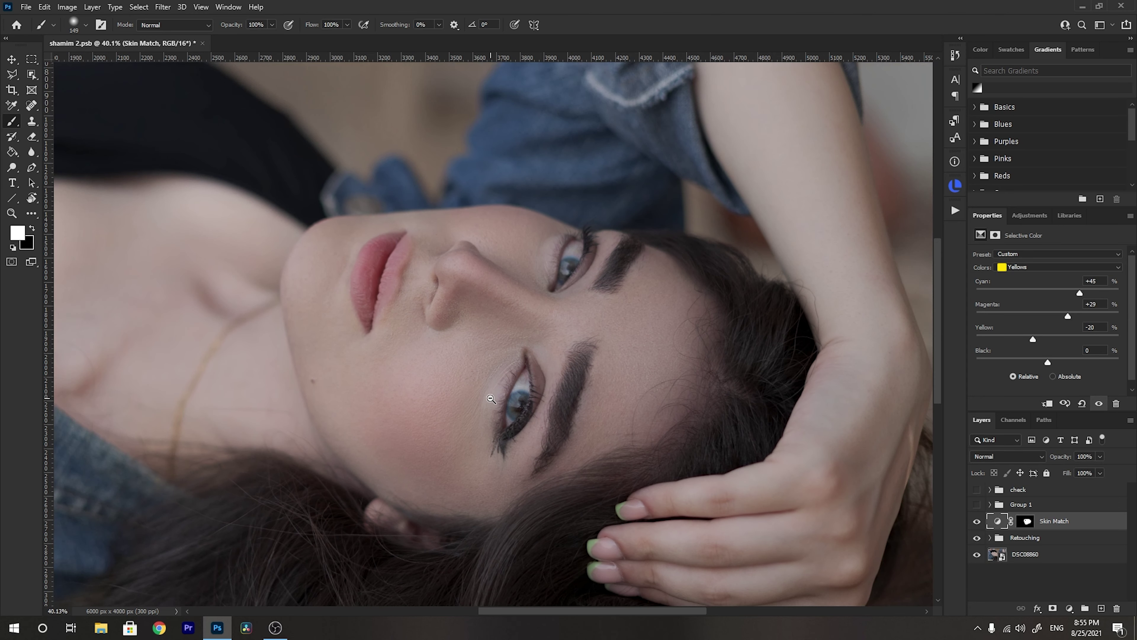
pyautogui.scroll(1, 439, 330)
pyautogui.hscroll(-1, 515, 333)
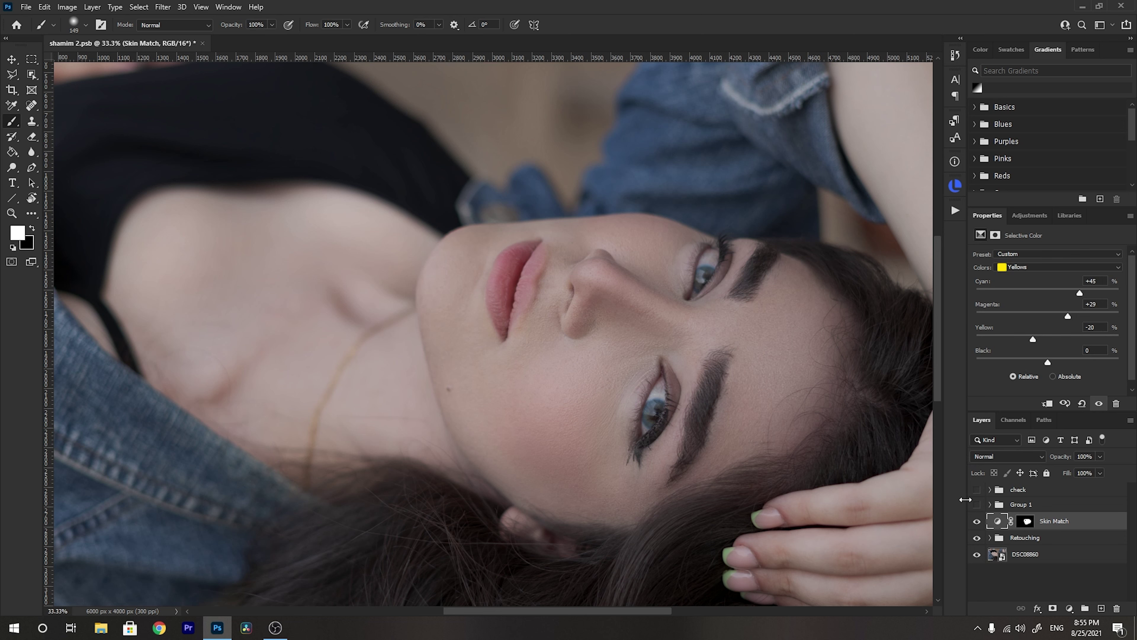
pyautogui.click(978, 522)
# Step: Set Skin Match opacity to 90%, toggling the layer to compare along the way
pyautogui.click(979, 522)
pyautogui.click(1101, 460)
pyautogui.moveTo(1091, 471); pyautogui.dragTo(1094, 469)
pyautogui.click(978, 522)
pyautogui.click(978, 522)
pyautogui.click(977, 523)
pyautogui.click(977, 523)
pyautogui.click(977, 522)
pyautogui.click(977, 522)
pyautogui.scroll(-3, 672, 381)
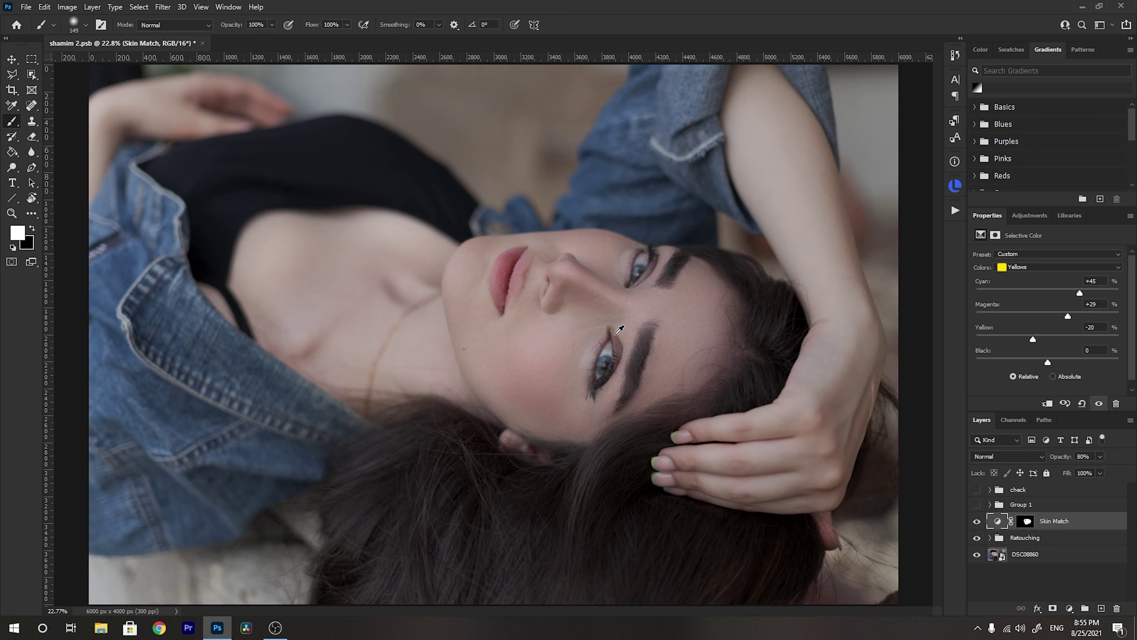
pyautogui.scroll(2, 617, 331)
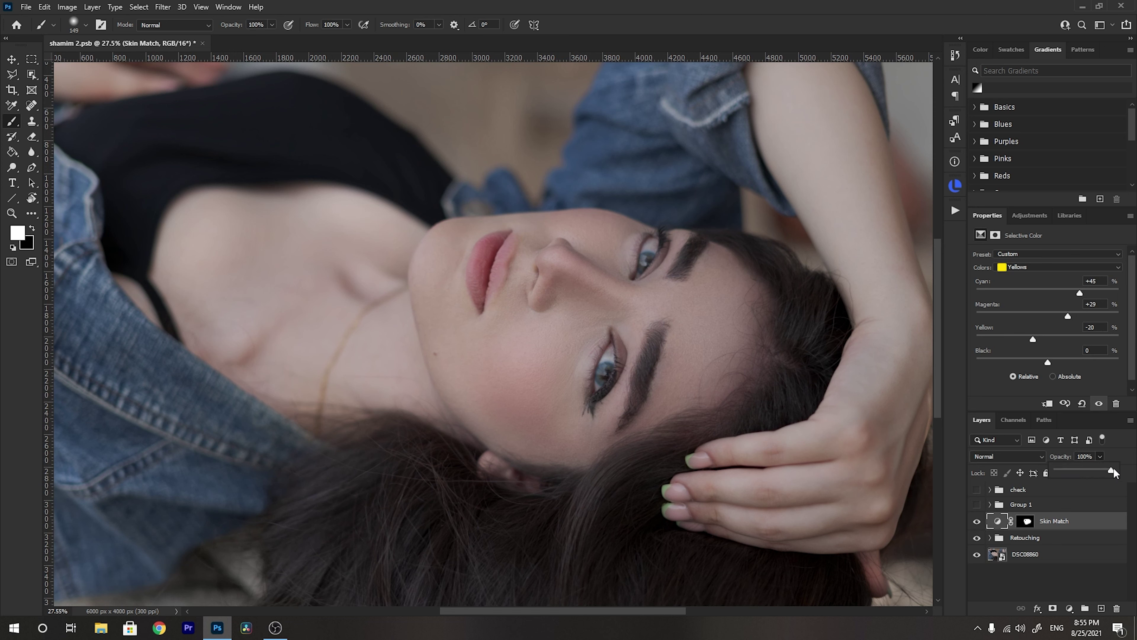
pyautogui.moveTo(1101, 456); pyautogui.dragTo(1108, 472)
pyautogui.click(1106, 470)
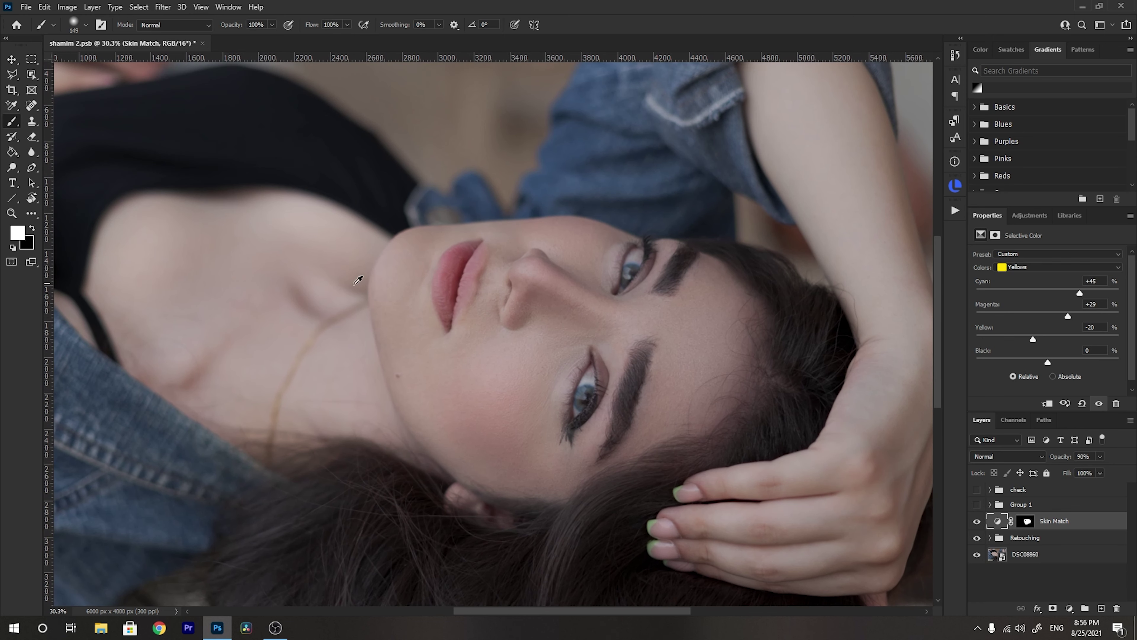
# Step: Turn on the visibility of Group 1
pyautogui.scroll(3, 506, 289)
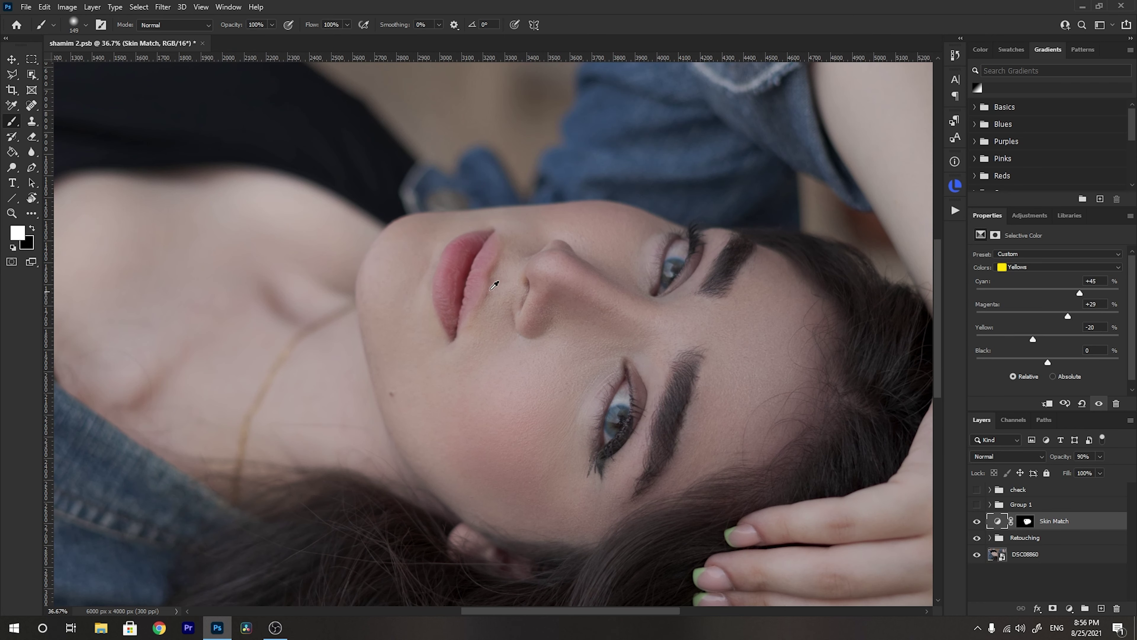
pyautogui.scroll(-3, 492, 291)
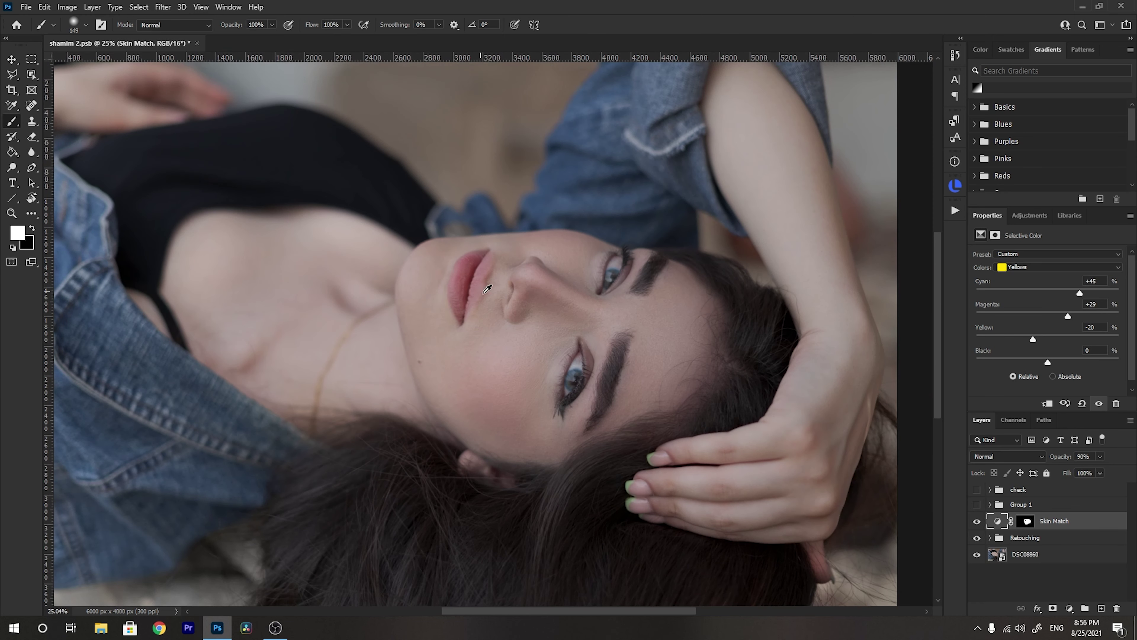
pyautogui.click(977, 505)
pyautogui.scroll(-3, 535, 321)
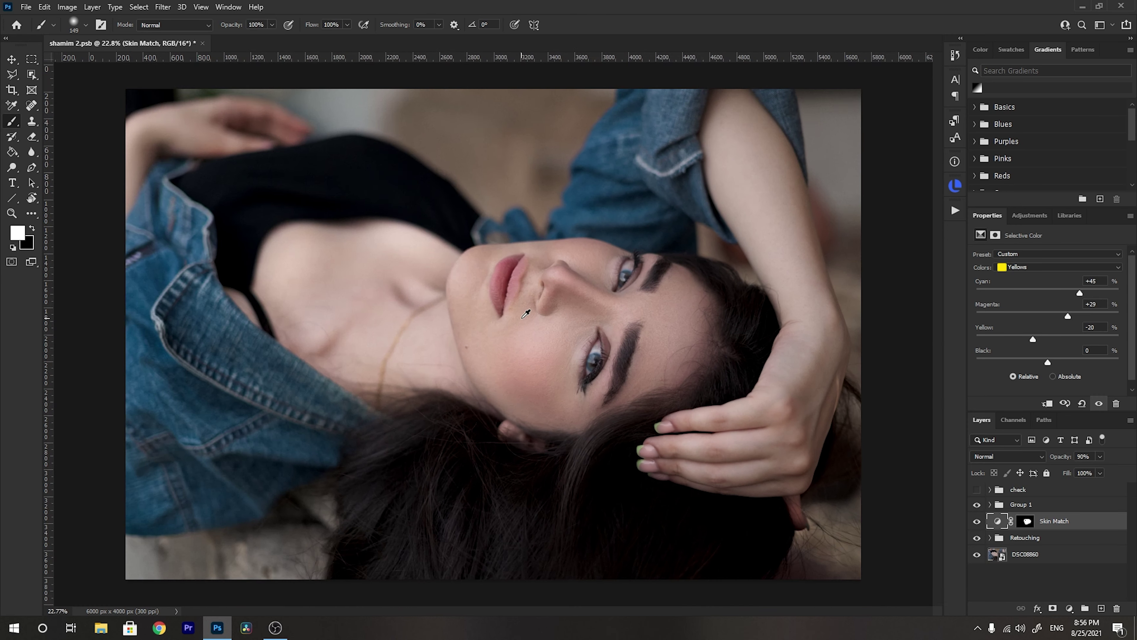
pyautogui.scroll(2, 544, 310)
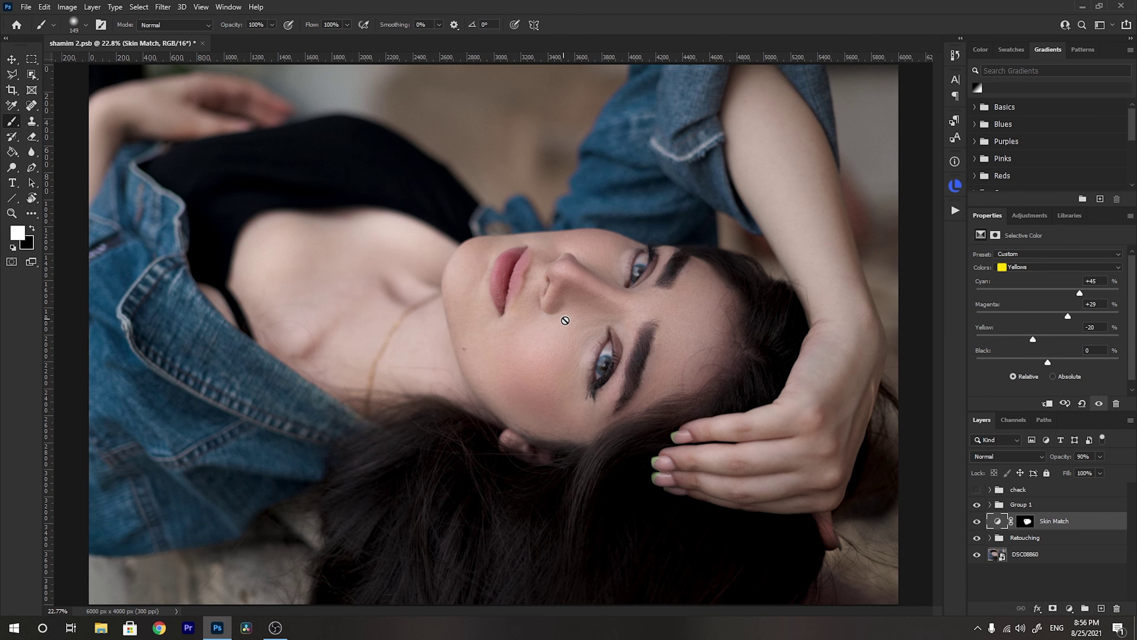
pyautogui.scroll(-2, 560, 278)
pyautogui.scroll(2, 497, 351)
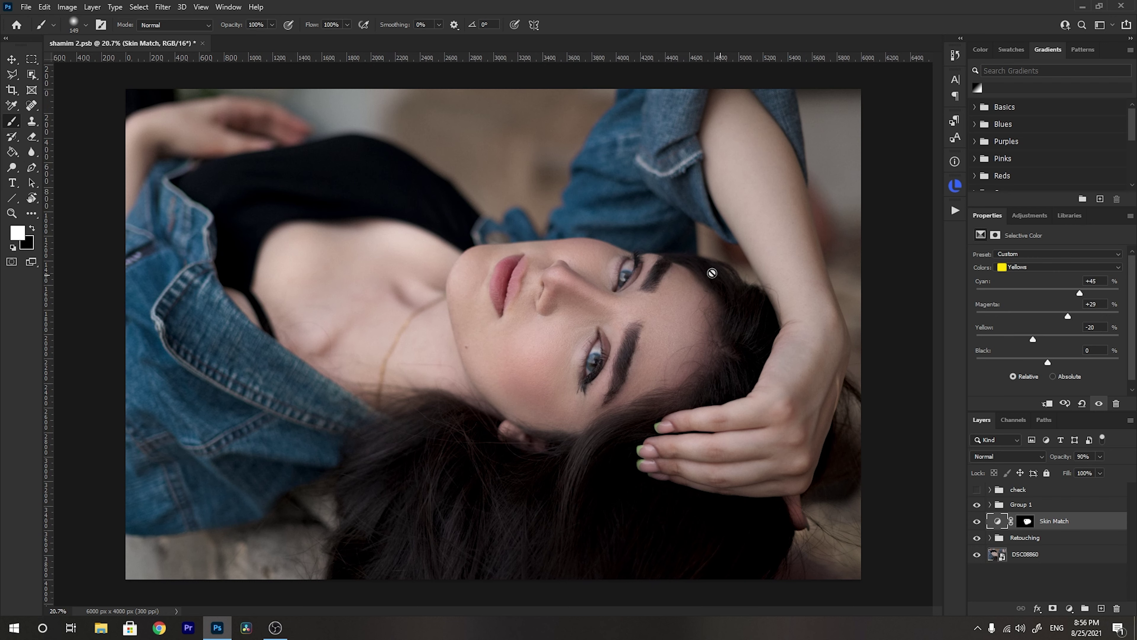